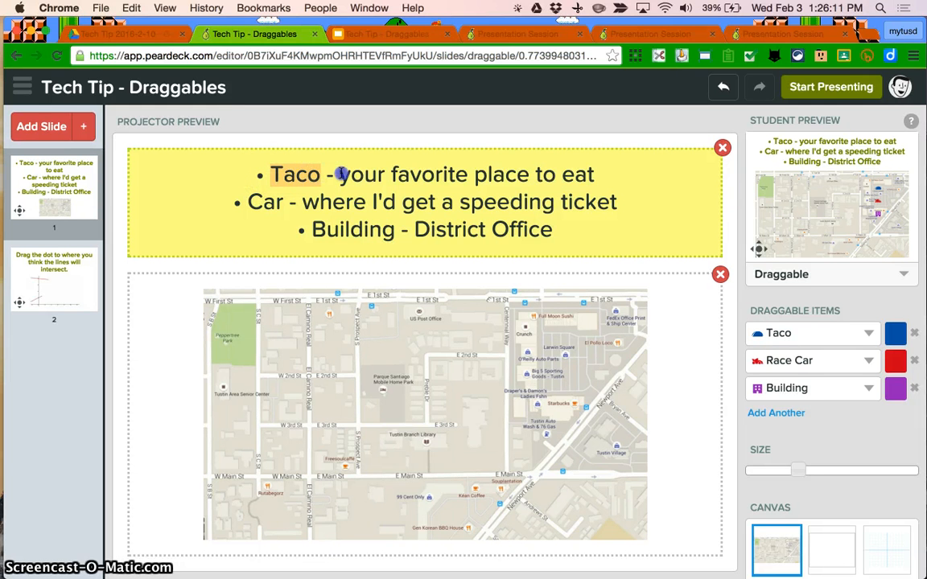
Read through the placement prompts for the taco, car and building in the slide's question text
left_click_drag(340, 174, 593, 168)
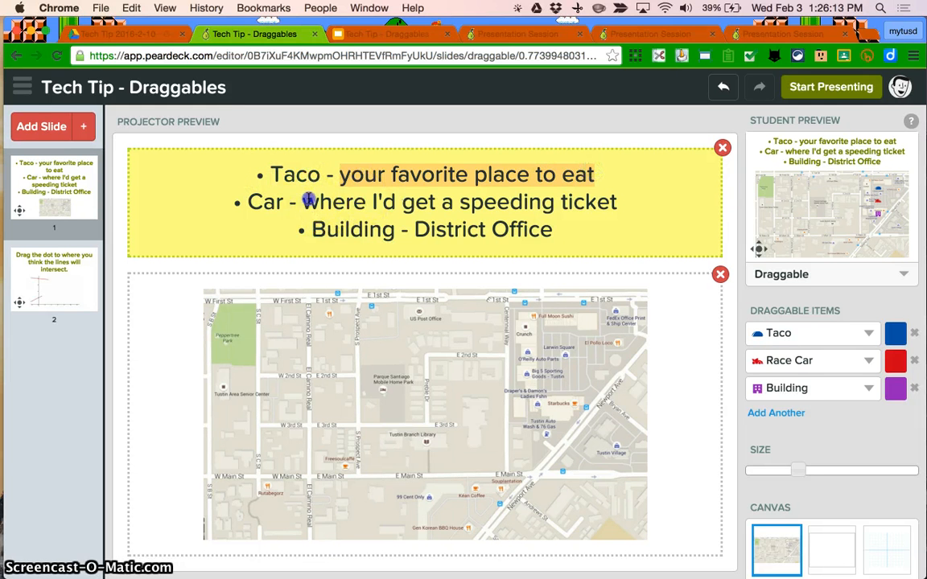
left_click_drag(304, 202, 614, 202)
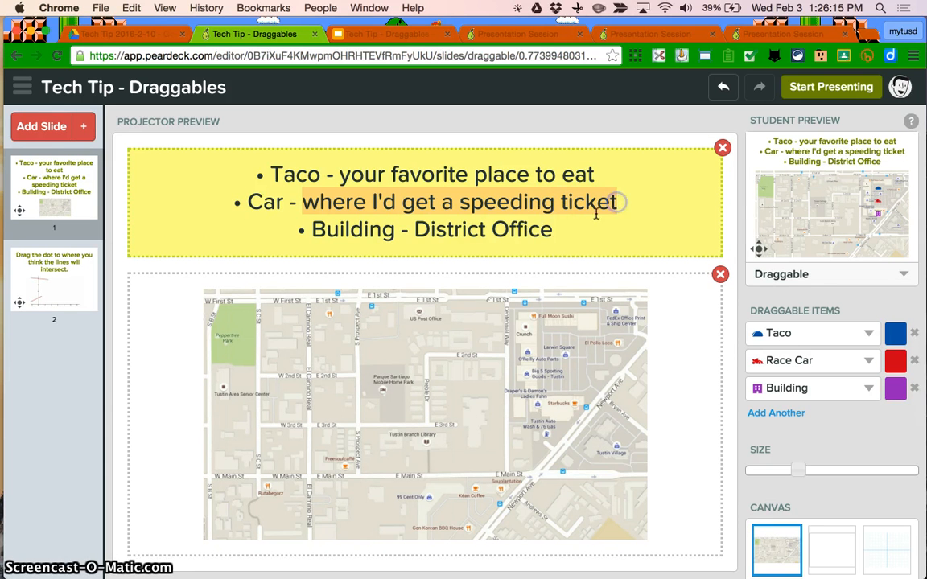
left_click(553, 232)
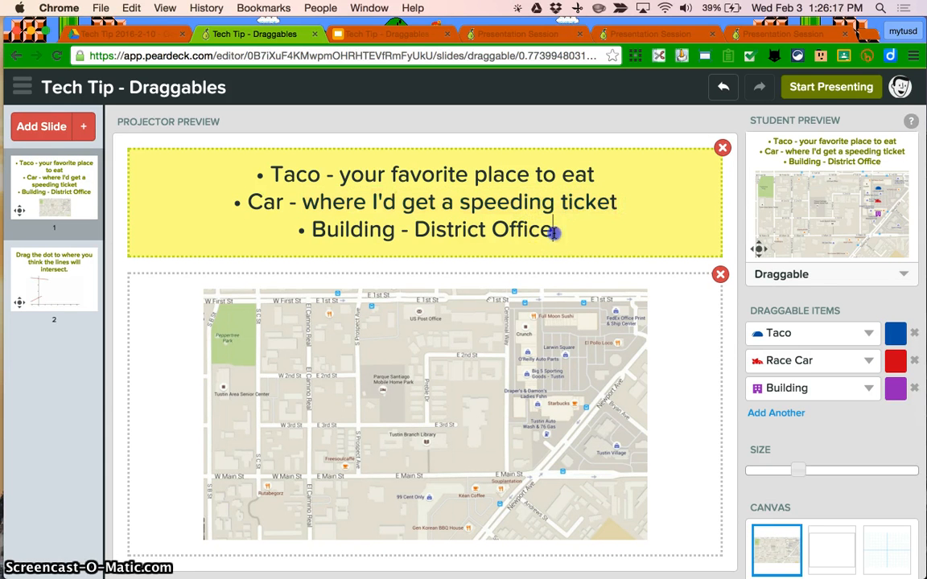
left_click_drag(372, 227, 543, 230)
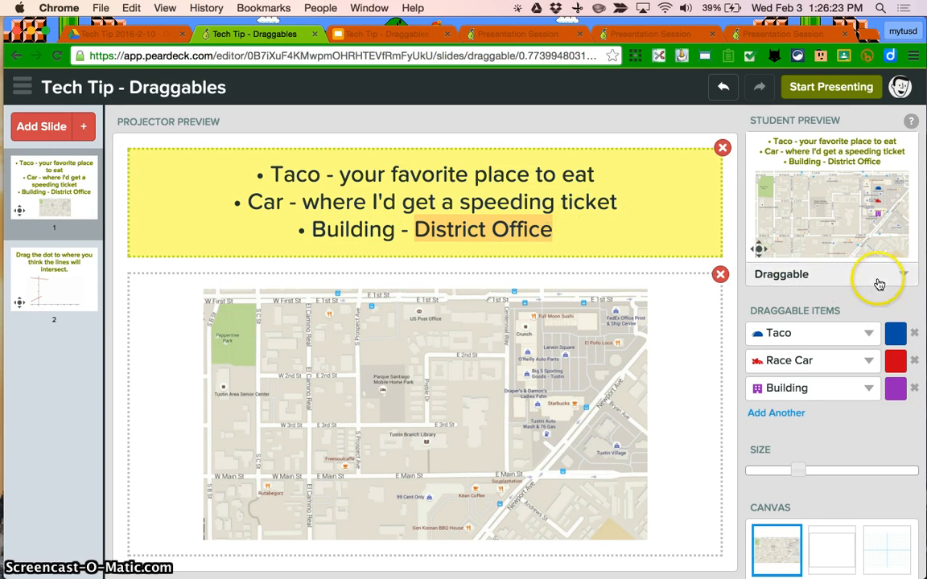
Set the slide type to Draggable Slide, choose the taco icon for the first draggable item, and view its colour choices
left_click(903, 275)
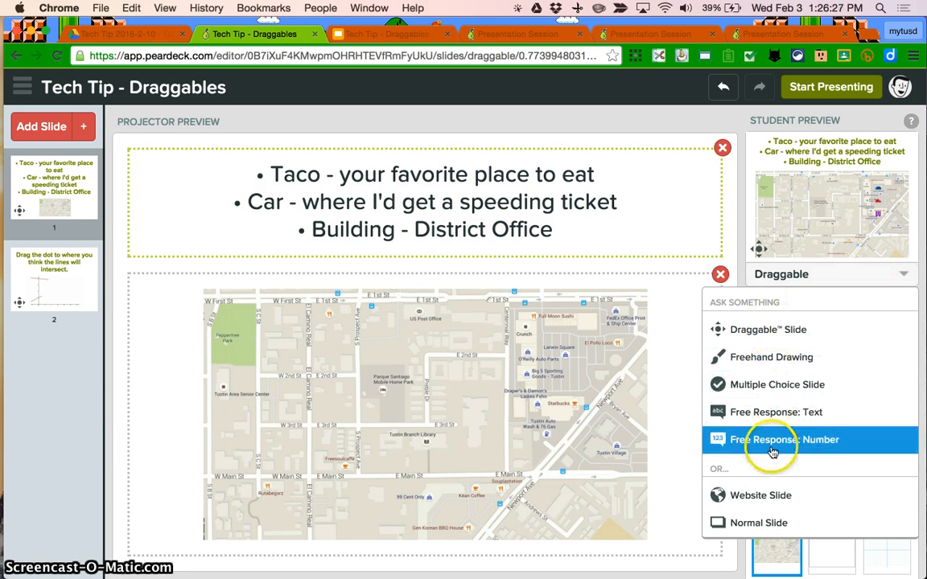
left_click(771, 328)
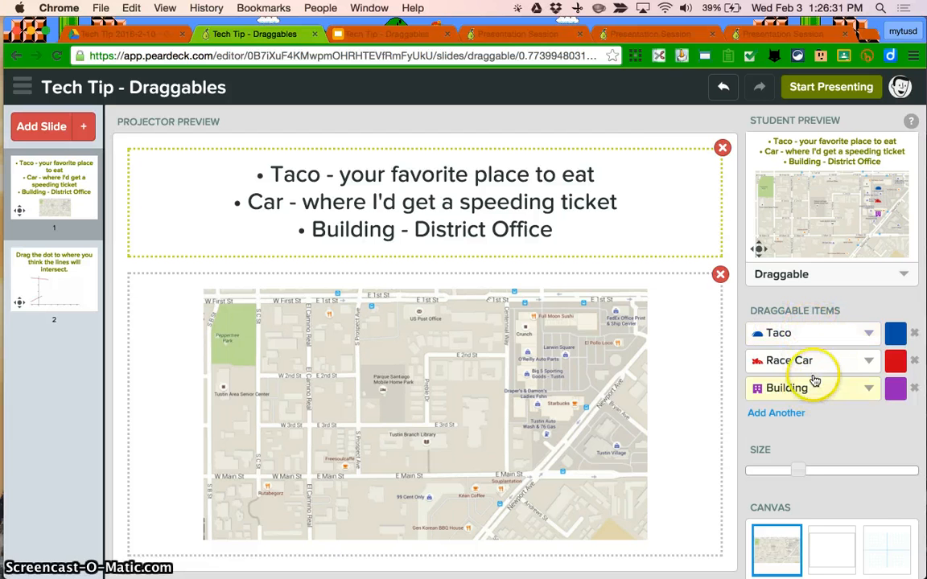
left_click(872, 336)
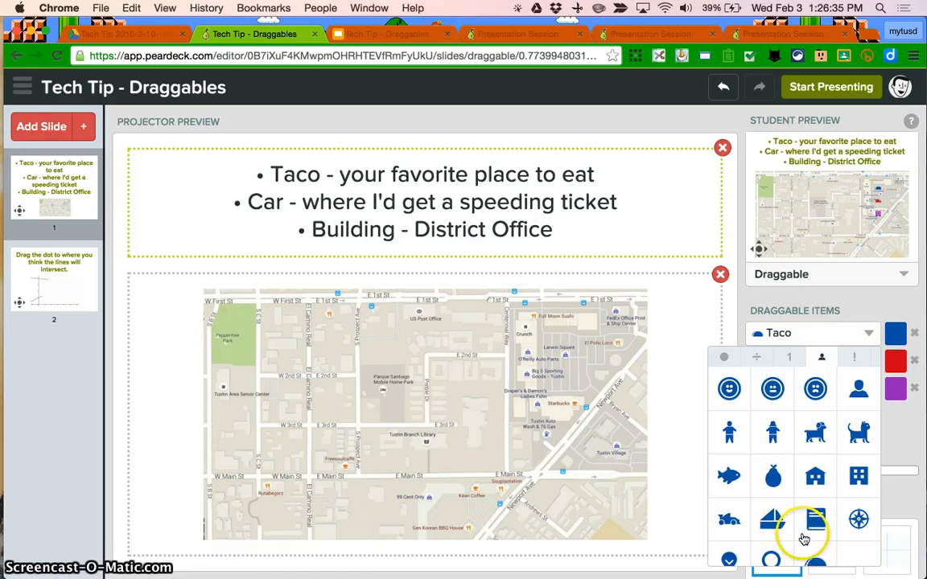
left_click(817, 556)
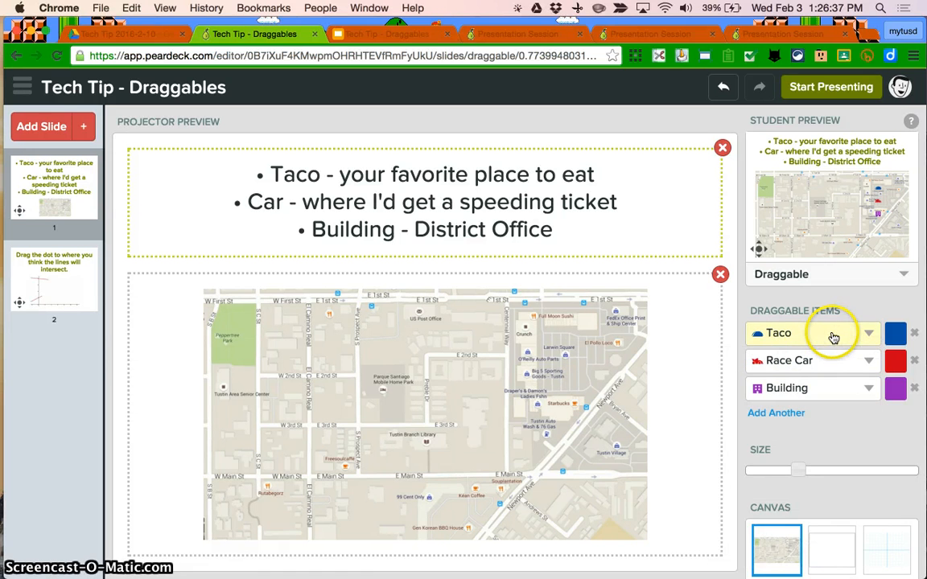
left_click(897, 336)
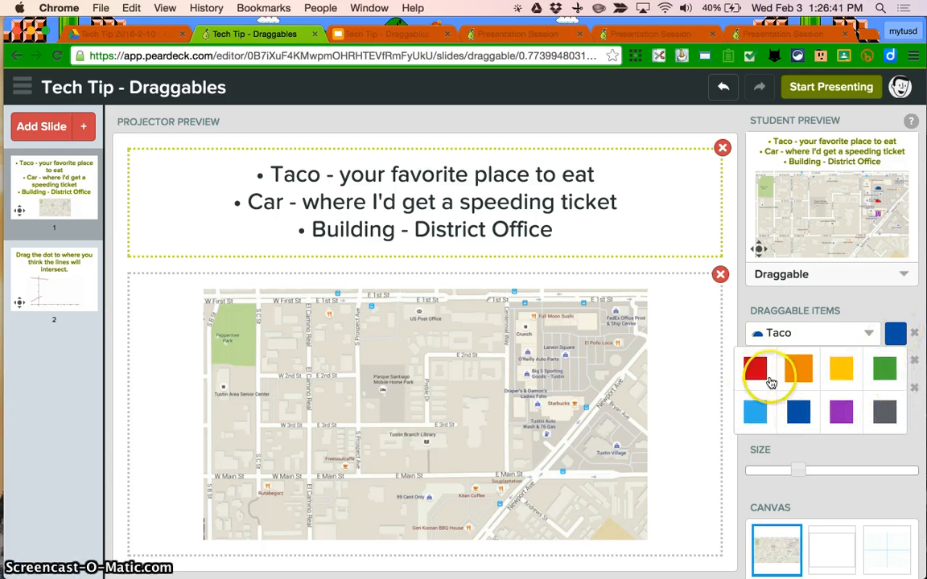
left_click(878, 305)
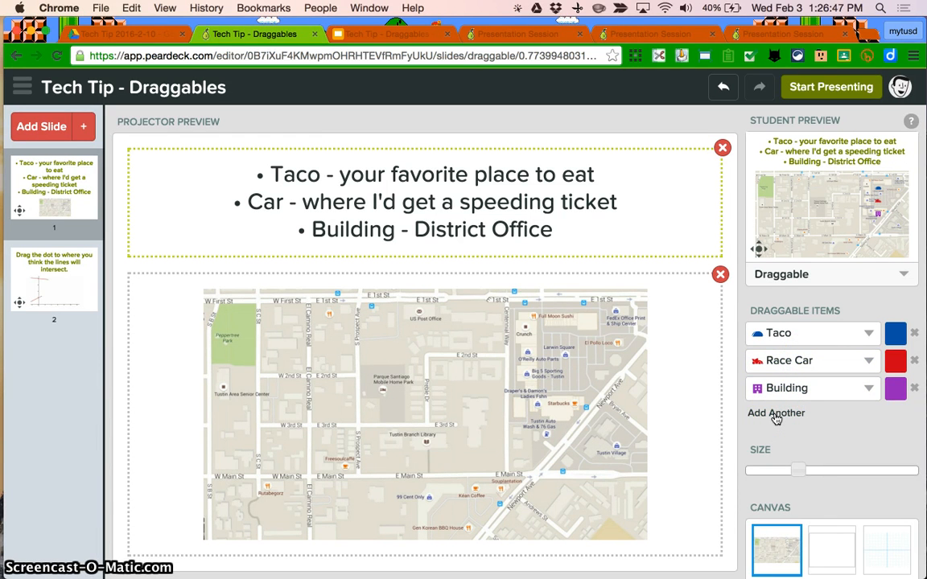
Add two extra draggable items to the slide and delete them again
left_click(775, 415)
left_click(787, 440)
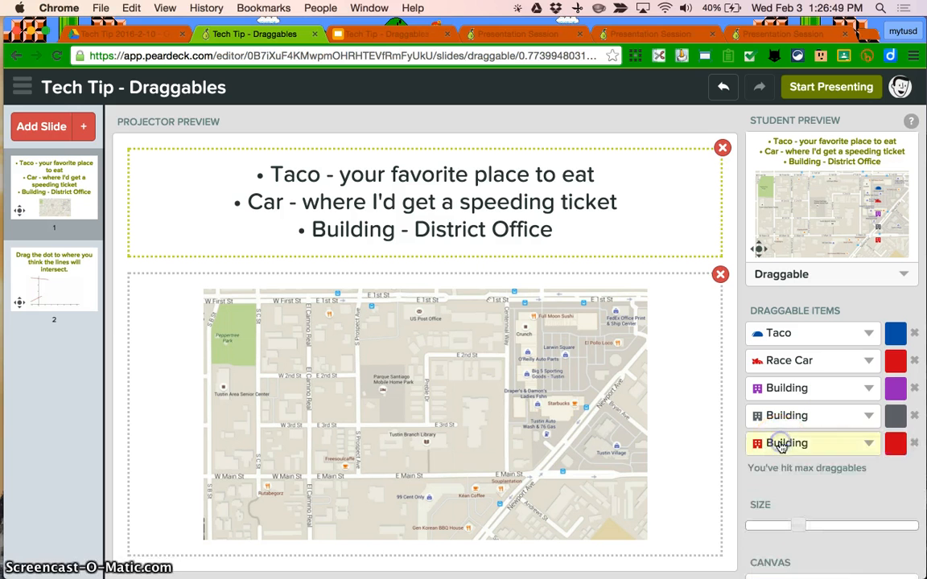
left_click(914, 444)
left_click(915, 417)
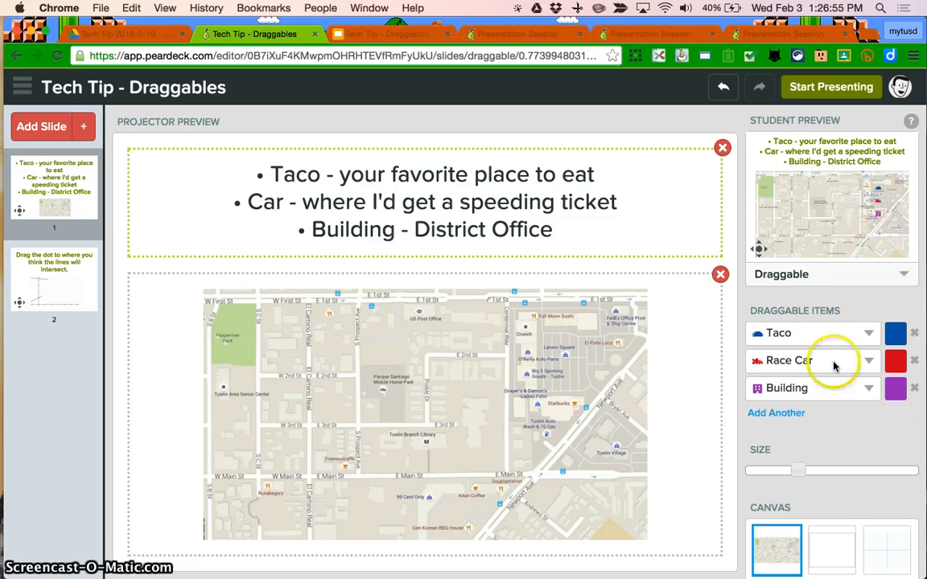
Adjust the size of the draggable items and use the map as the slide's canvas
mouse_move(799, 470)
left_mouse_down()
mouse_move(875, 473)
mouse_move(775, 473)
mouse_move(799, 475)
left_mouse_up()
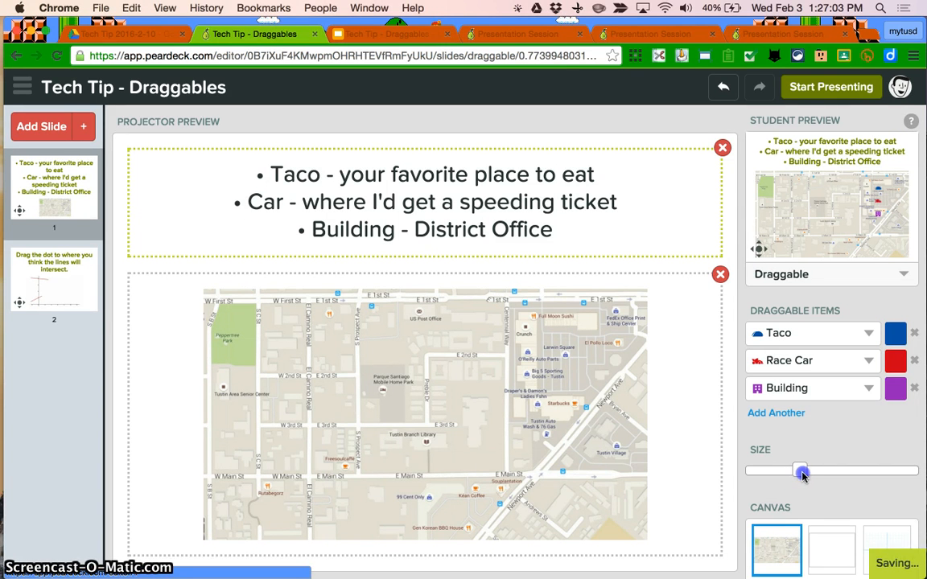
left_click(803, 559)
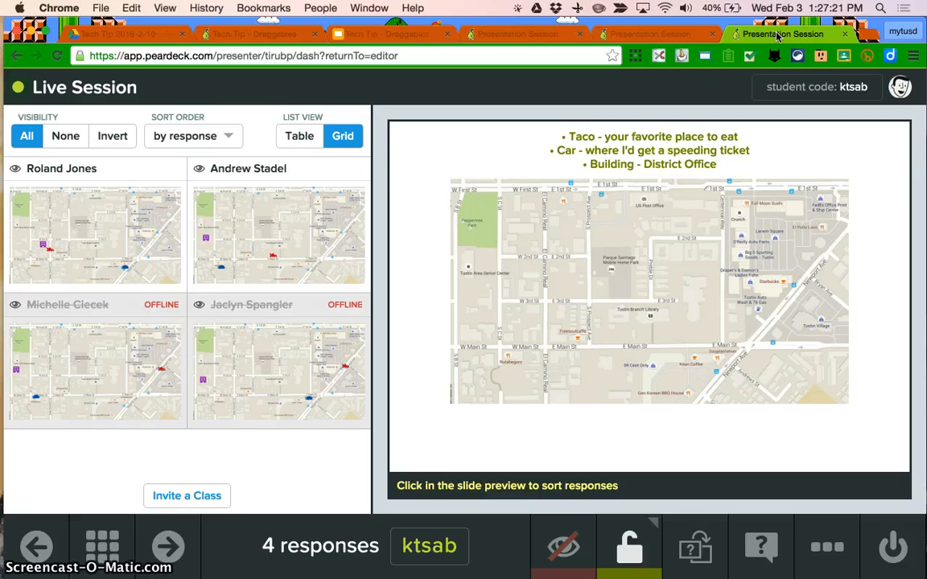
Arrange the live session dashboard beside the student view and move the student's race car next to E Main St below the library
left_click(660, 56)
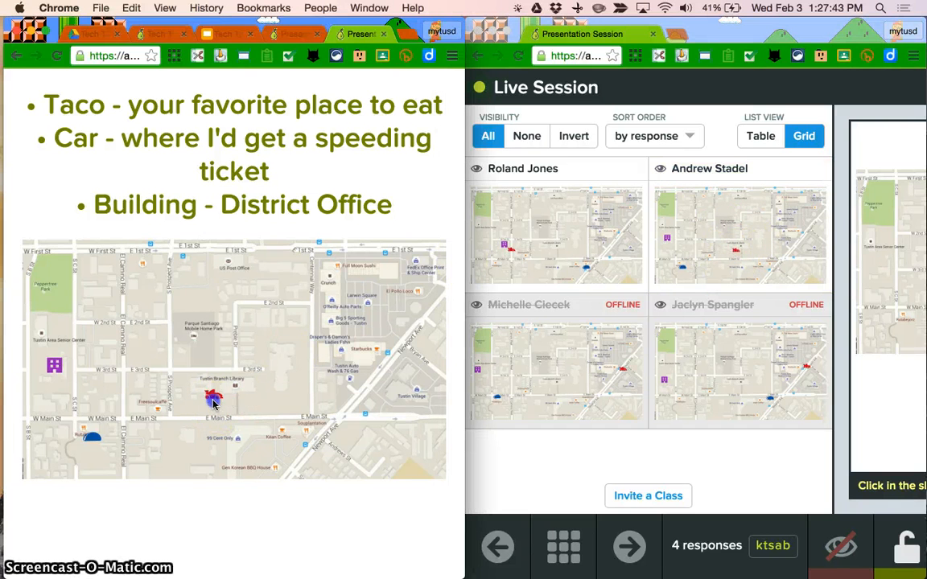
left_click_drag(274, 386, 276, 301)
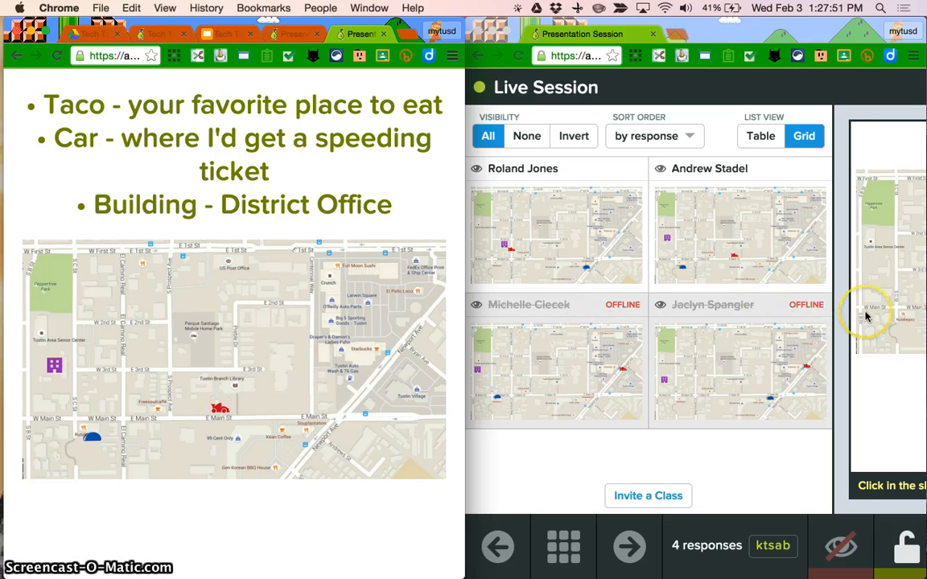
Lock the student responses to the map question and show them on the projector view
scroll(866, 316, "right", 6)
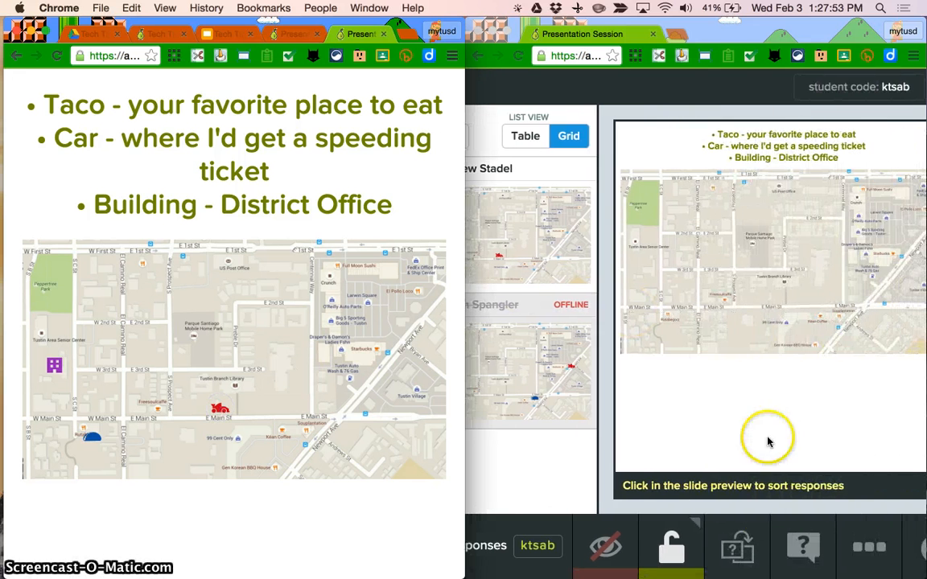
left_click(673, 546)
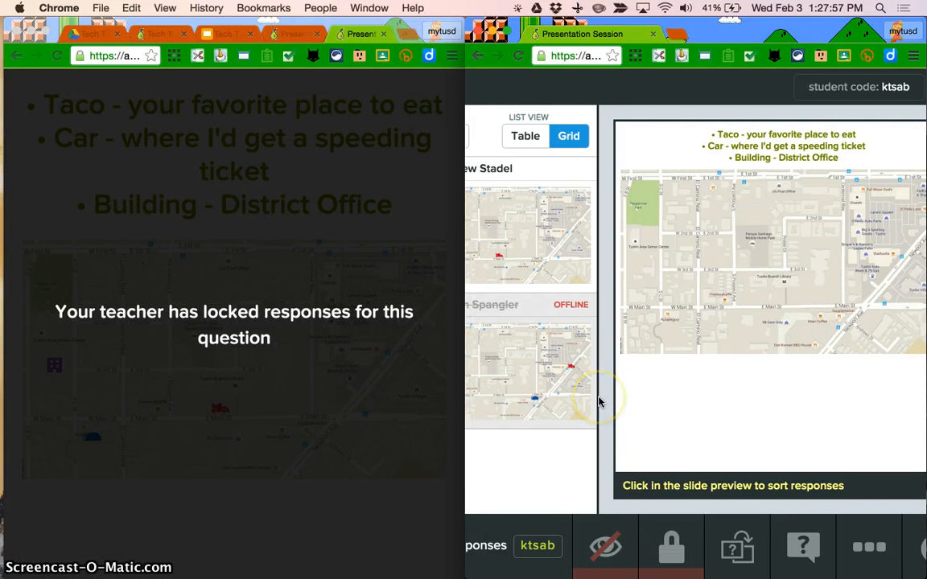
scroll(598, 403, "left", 6)
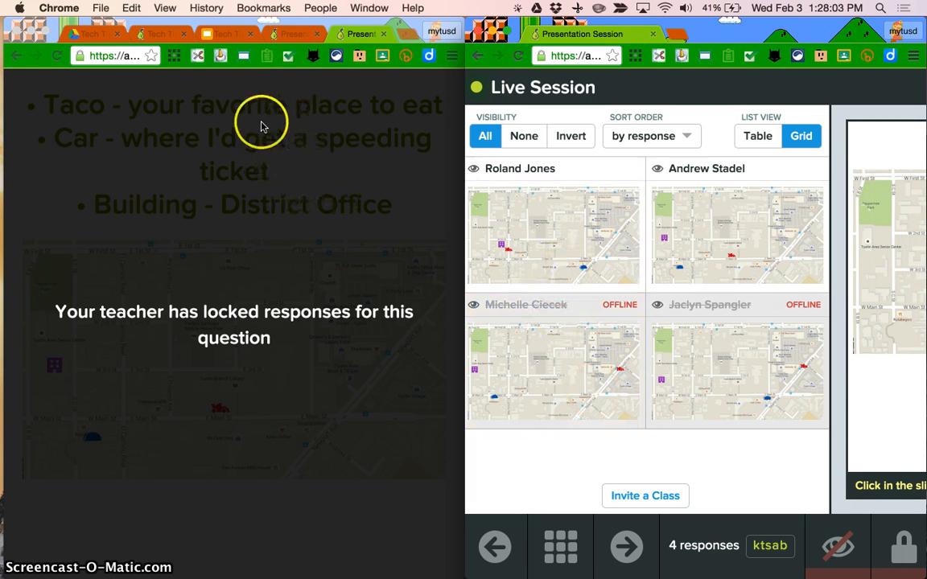
left_click(292, 32)
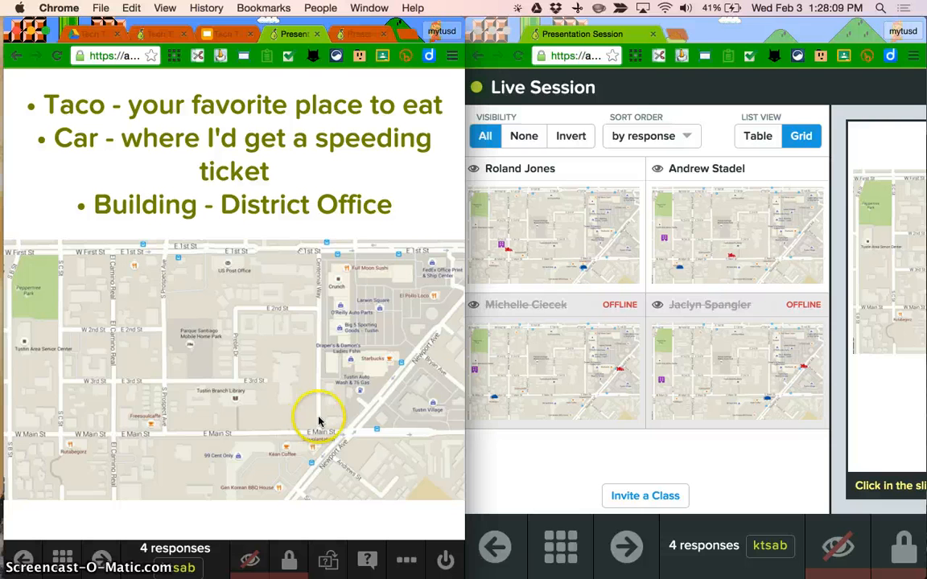
left_click(837, 554)
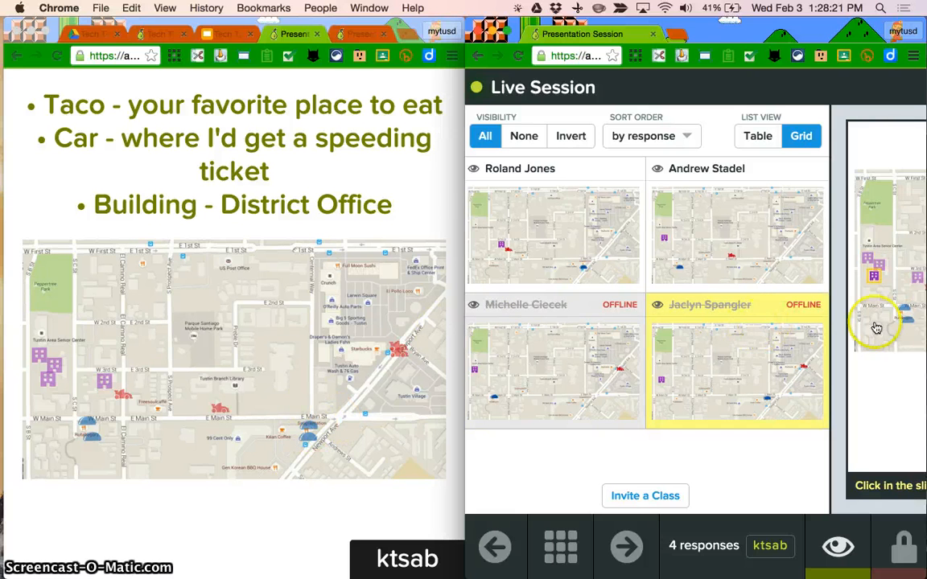
Filter the displayed map responses to the taco items only, and restore the display of all items
left_click(901, 397)
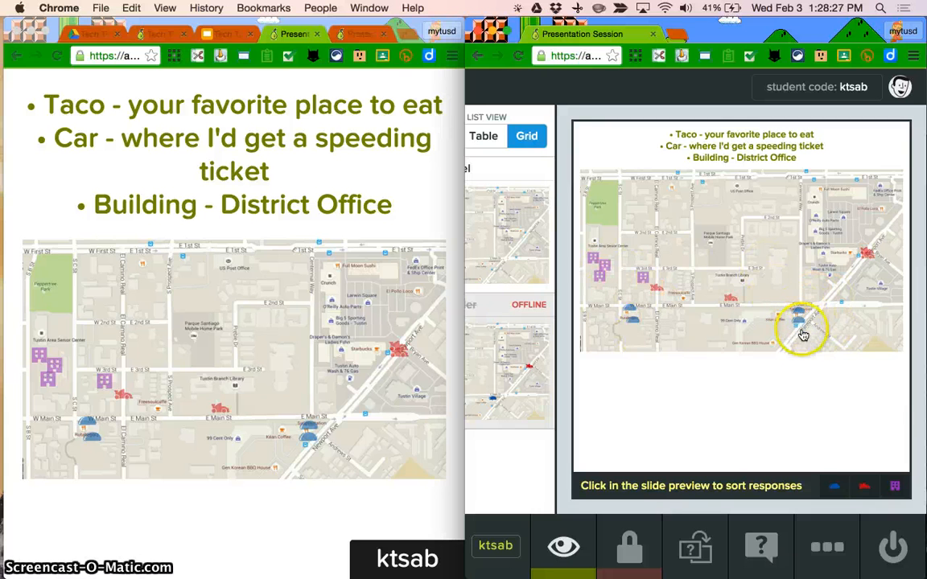
left_click(838, 491)
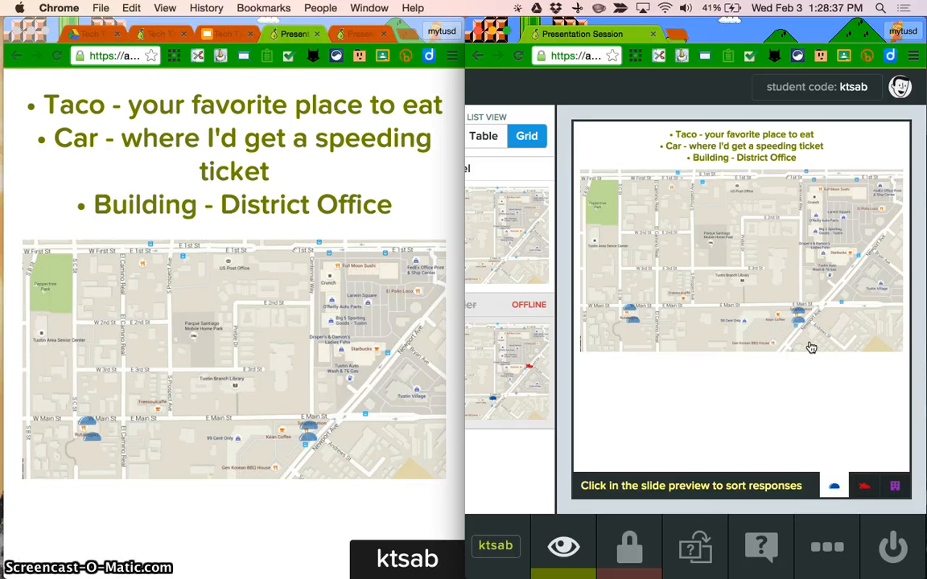
left_click(835, 487)
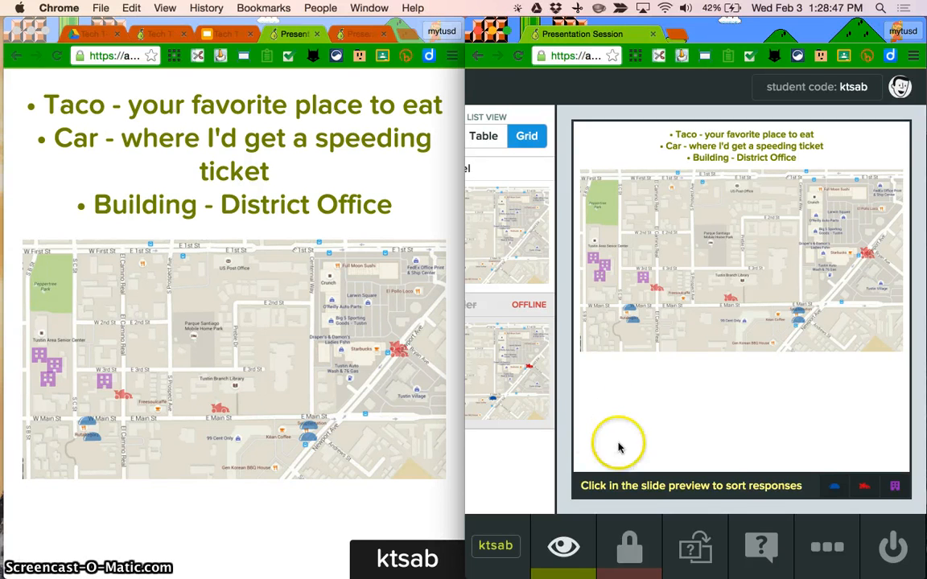
Advance the session to the line-intersection question and place the student's dot at about x 11.4, y 7
scroll(540, 537, "left", 4)
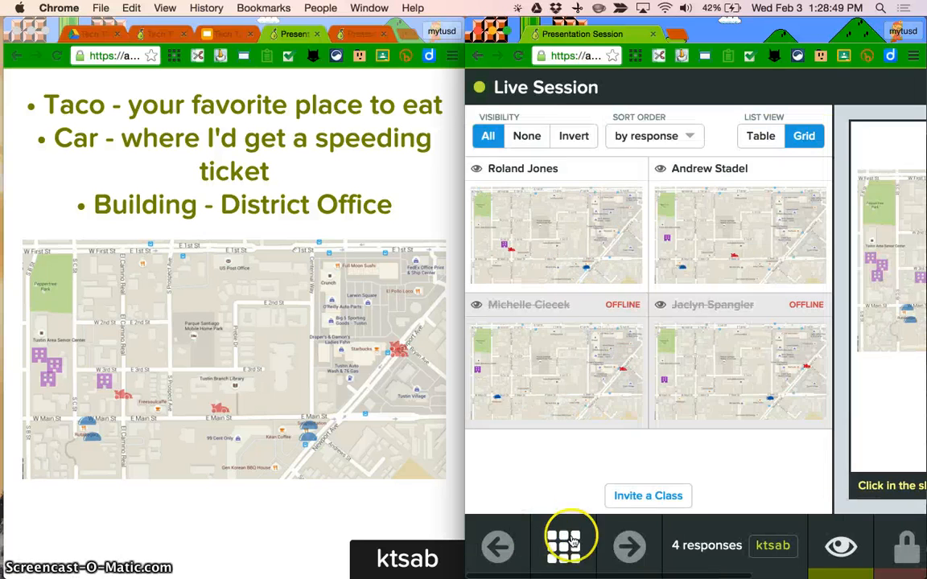
left_click(629, 544)
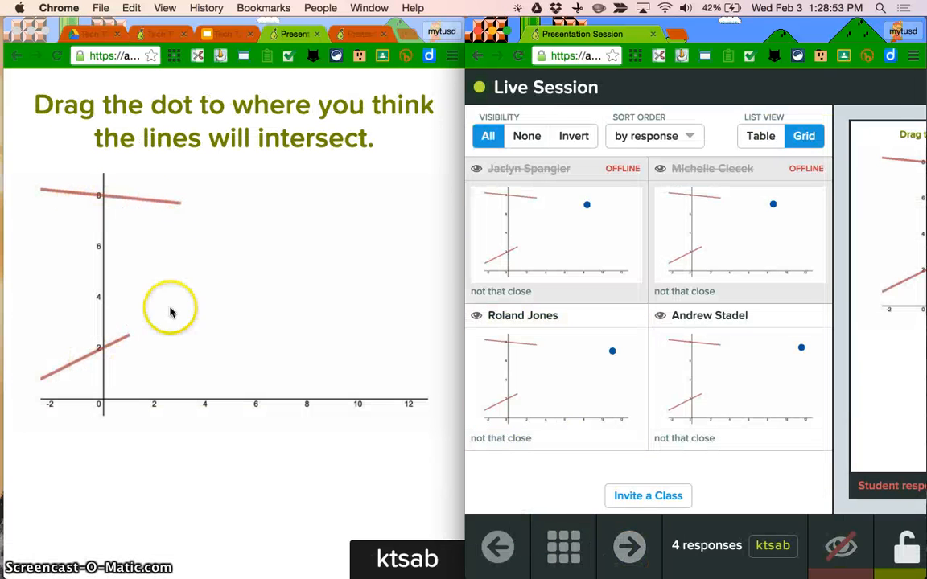
left_click(360, 35)
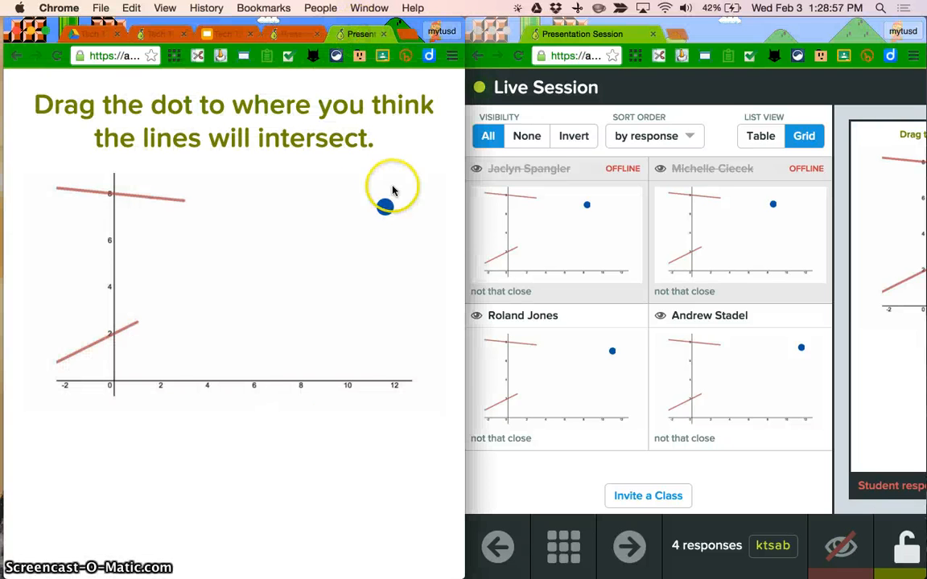
mouse_move(385, 209)
left_mouse_down()
mouse_move(300, 246)
mouse_move(145, 258)
mouse_move(128, 341)
mouse_move(233, 261)
mouse_move(342, 247)
mouse_move(356, 217)
mouse_move(381, 221)
left_mouse_up()
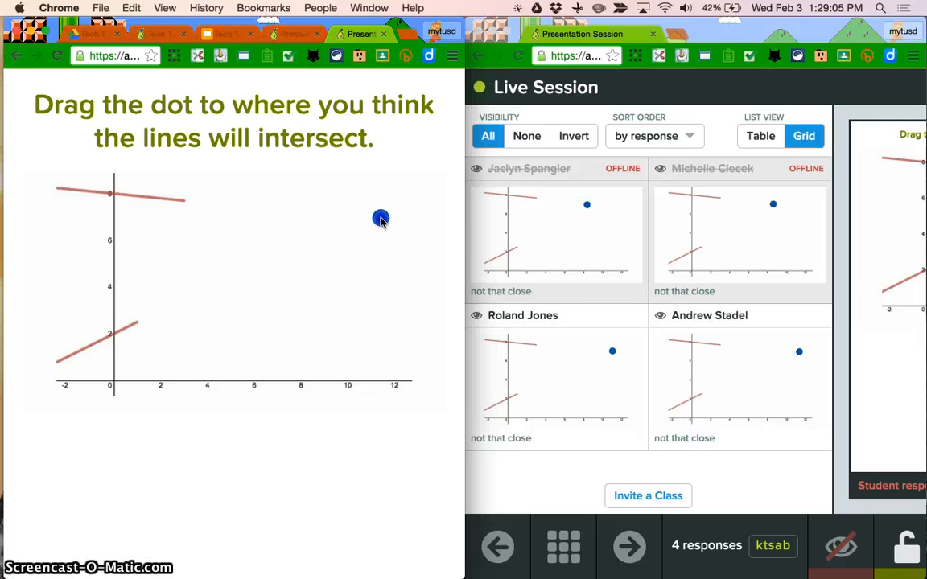
Lock the student responses to the line-intersection question from the session dashboard
left_click(859, 307)
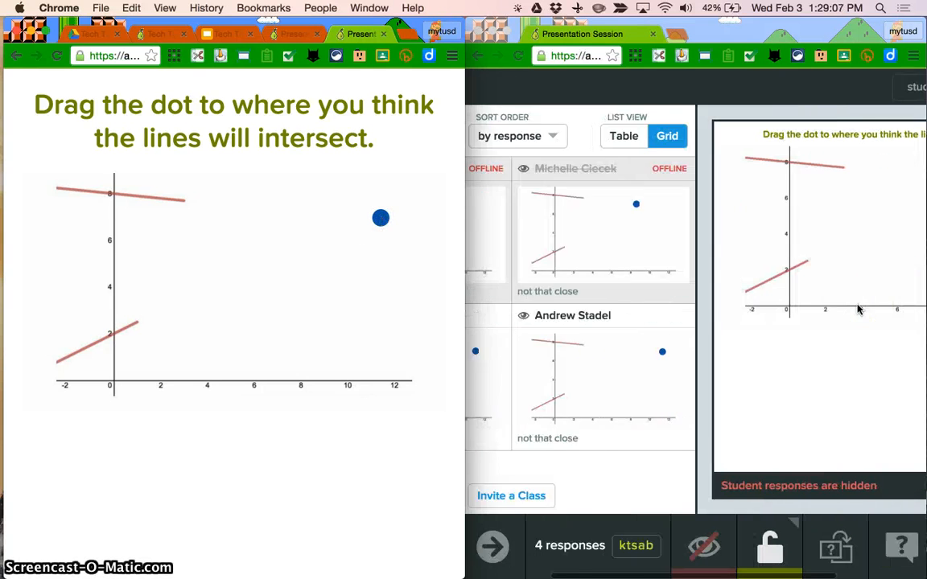
left_click(536, 345)
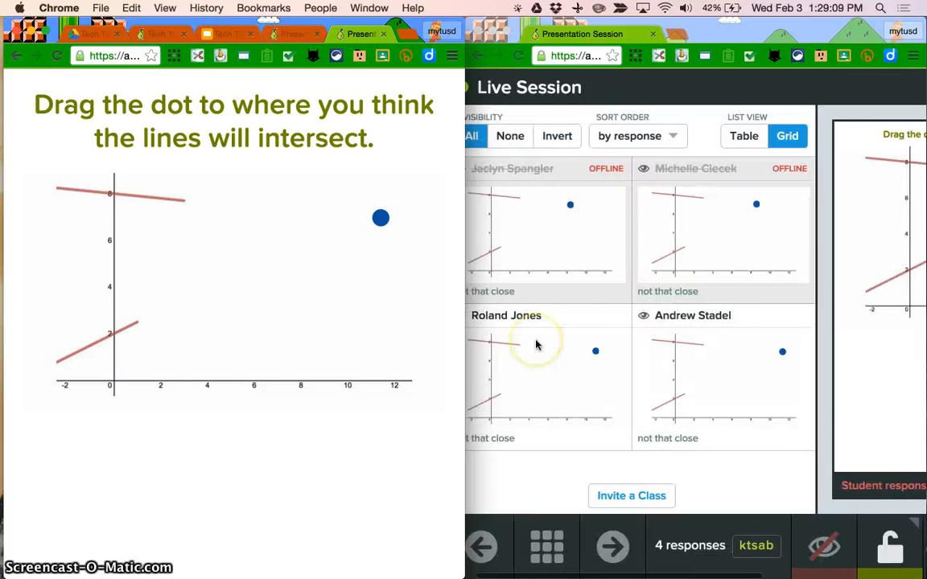
left_click(869, 491)
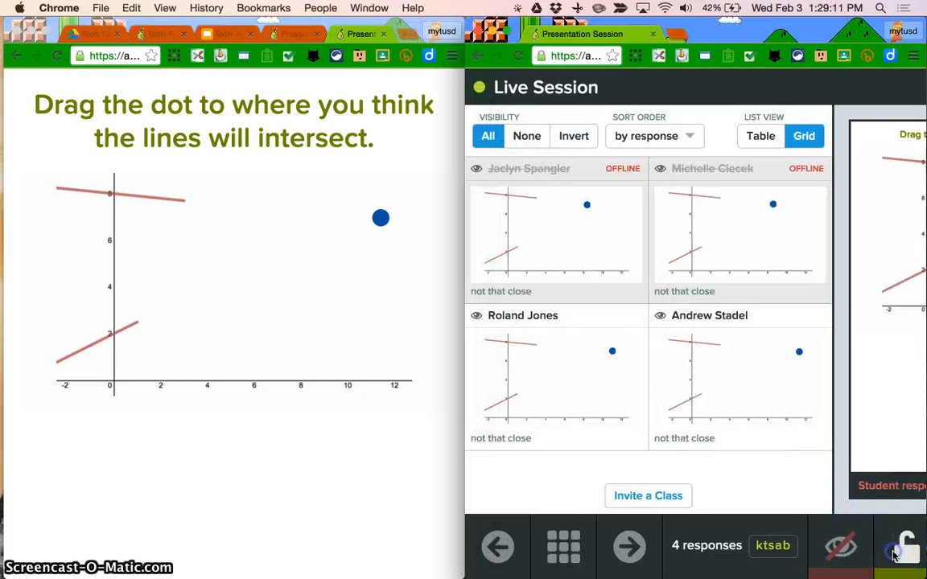
left_click(901, 547)
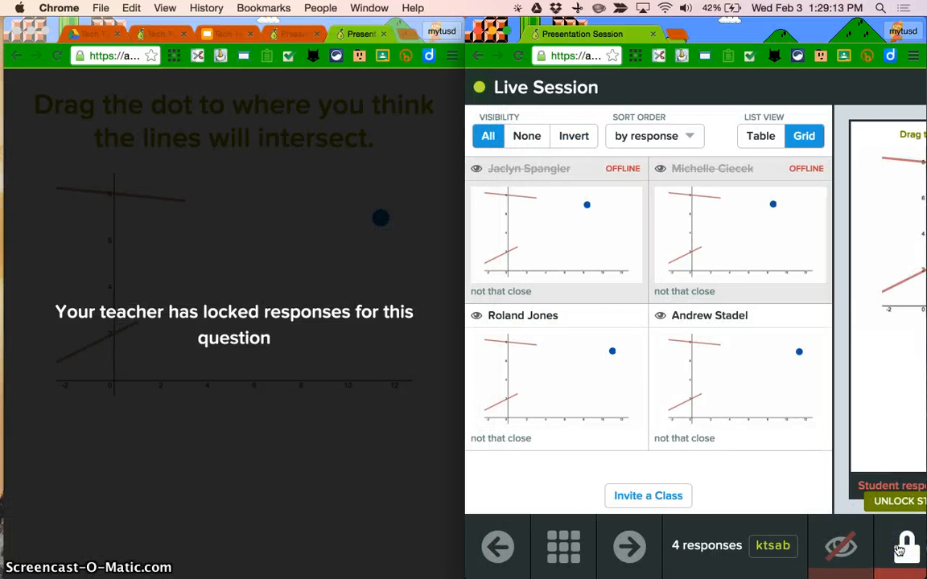
Bring up the projector view and show the student responses to the line-intersection question on it
left_click(286, 33)
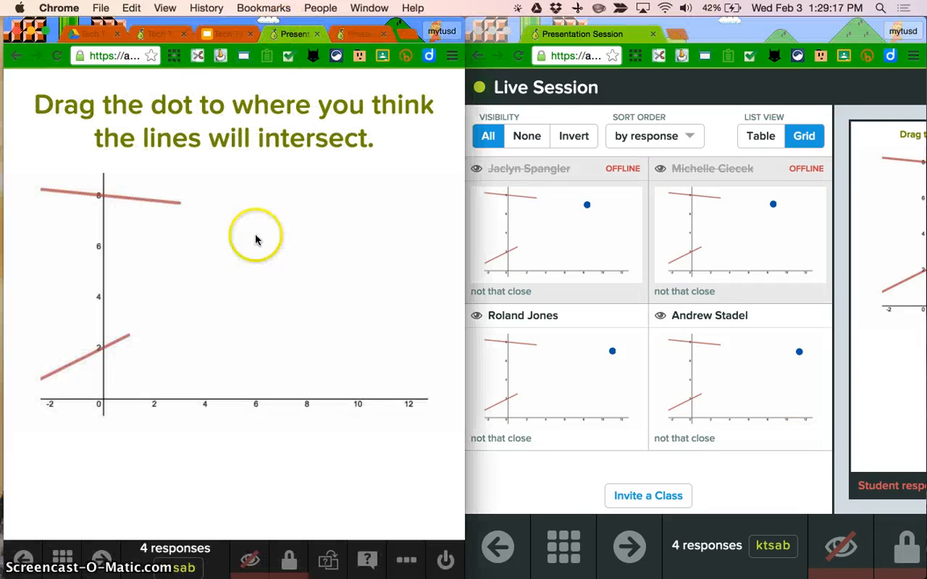
left_click(865, 396)
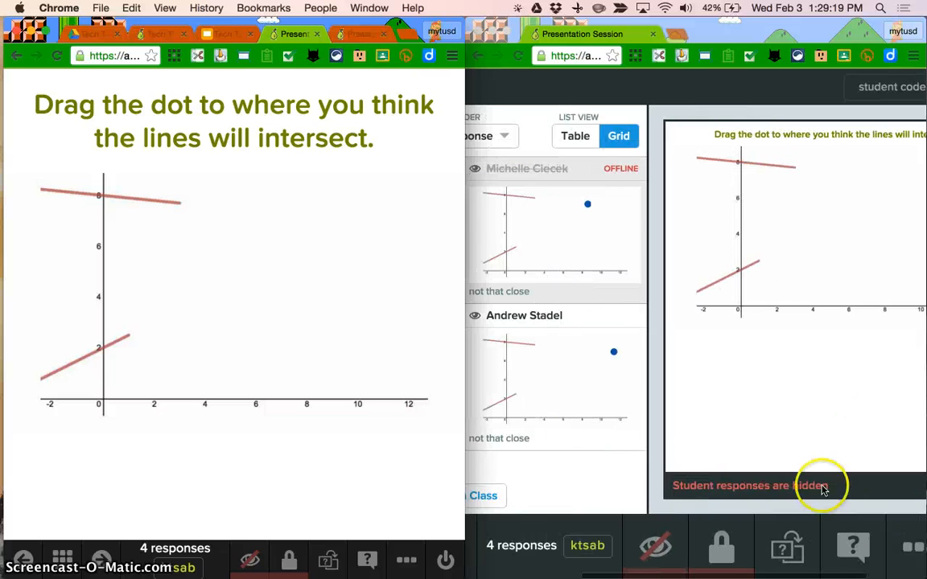
left_click(653, 549)
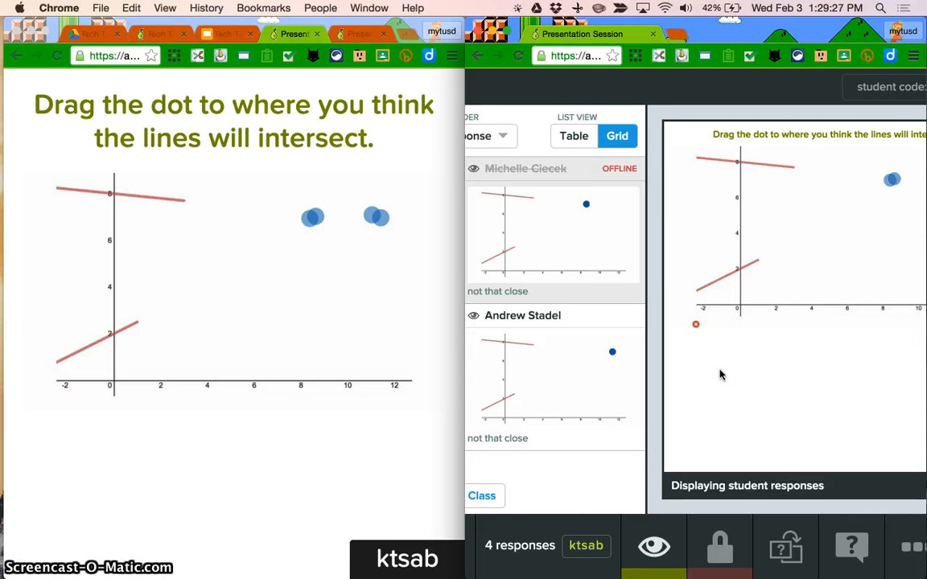
Merge the two browser windows, open the session dashboard at full width, and place the location sensor at about x 11.5, y 6.4 on the graph
scroll(721, 374, "right", 3)
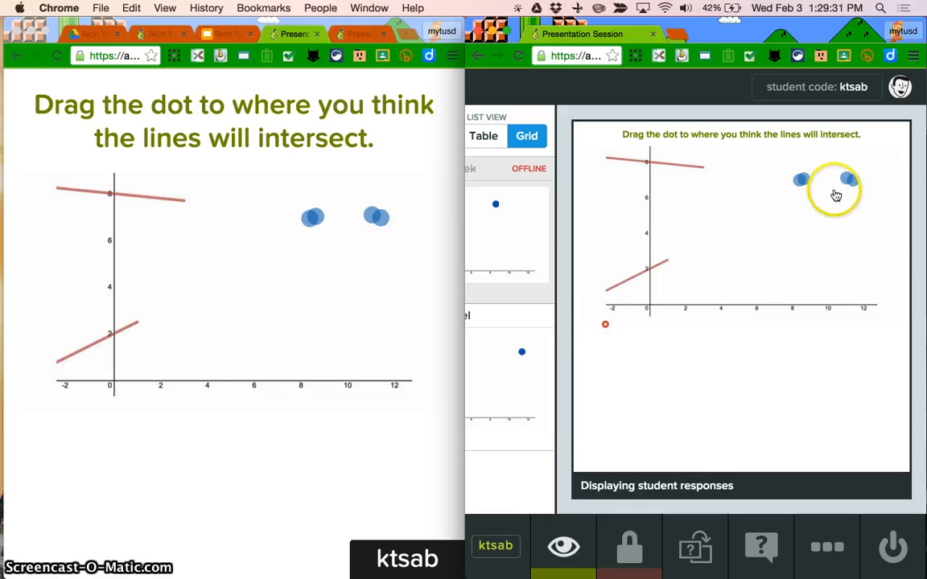
left_click(621, 259)
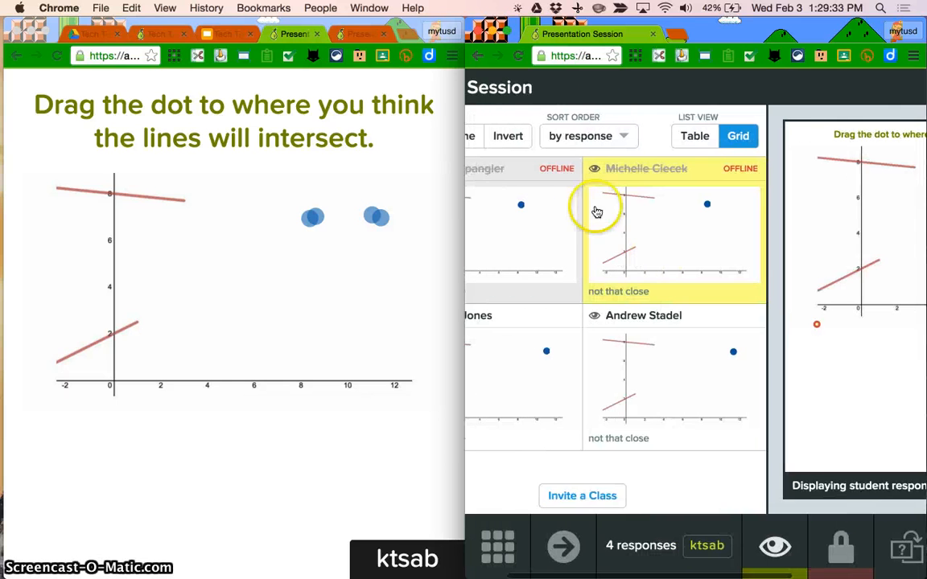
left_click(682, 57)
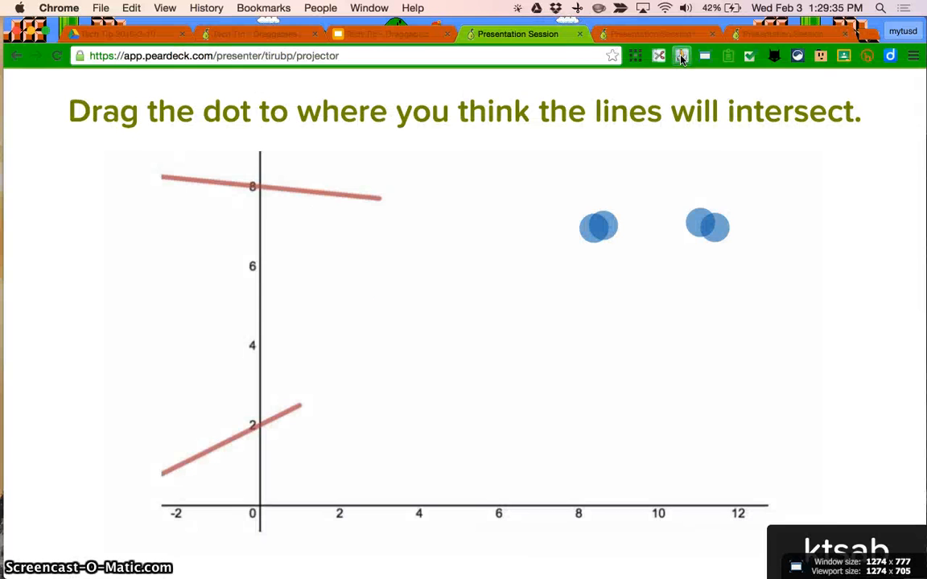
left_click(772, 35)
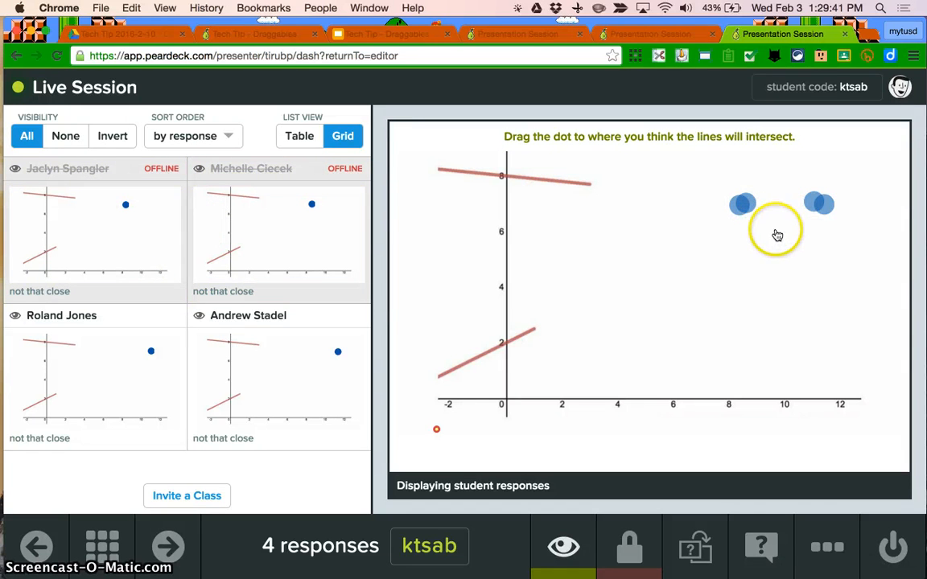
left_click(827, 225)
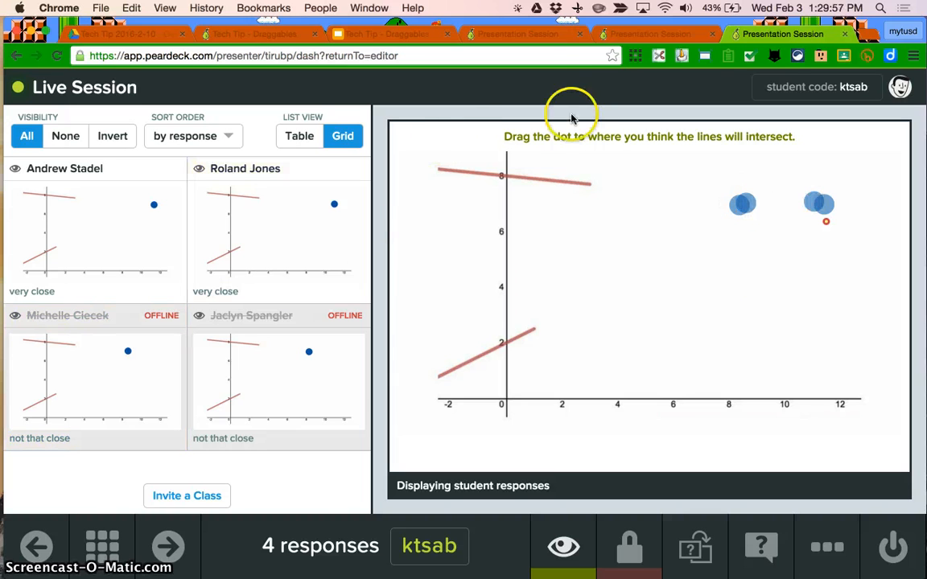
Set the projector view beside the dashboard, hide all student responses, and display only the first "not that close" response
left_click(660, 55)
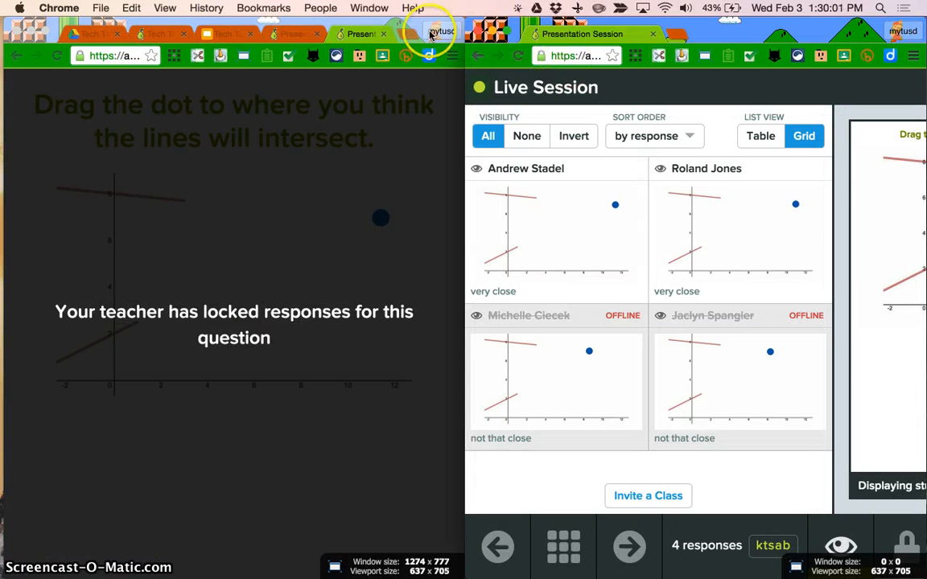
left_click(290, 35)
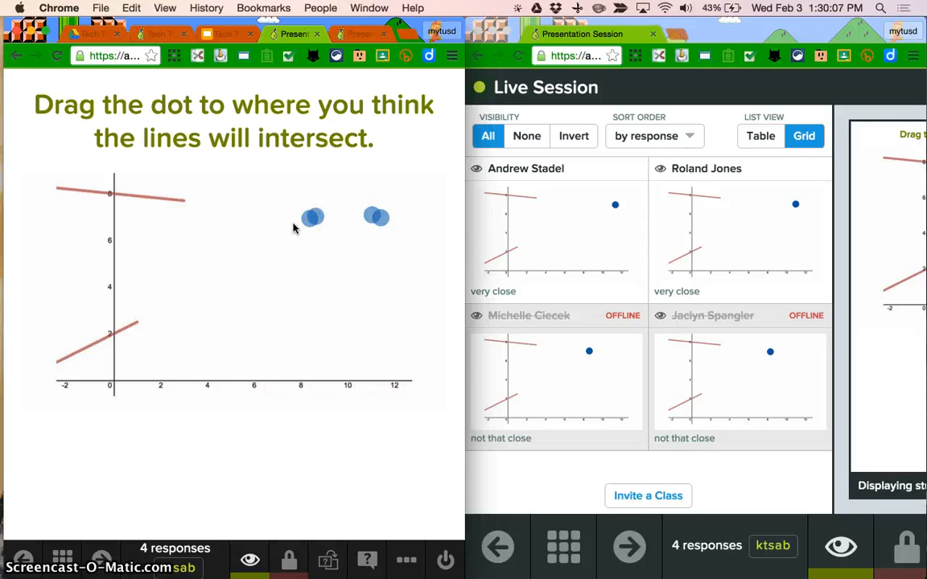
left_click(530, 137)
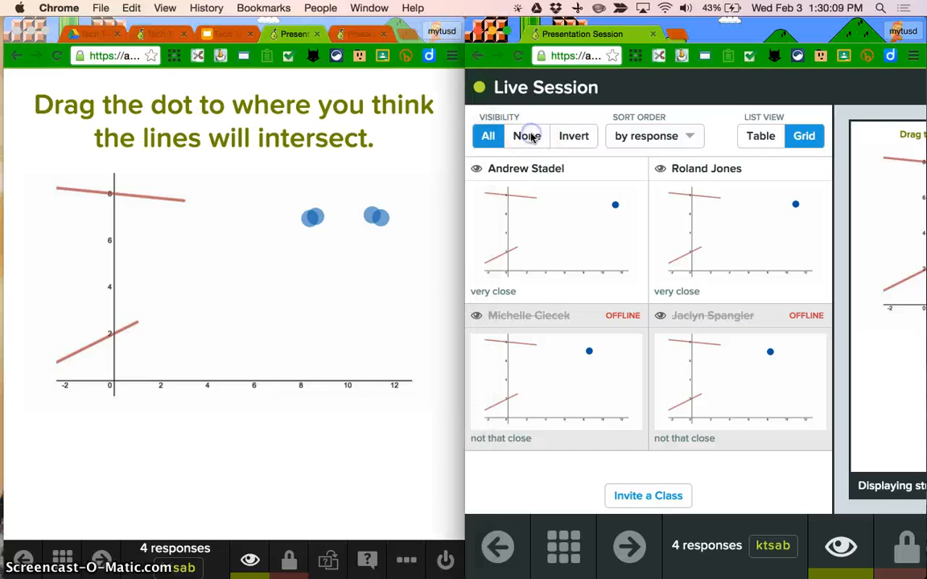
left_click(529, 139)
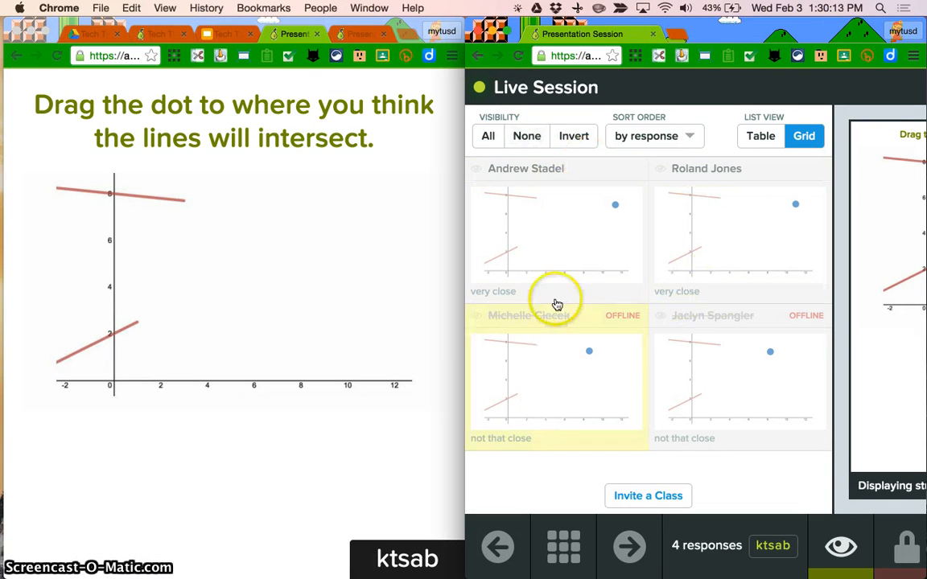
left_click(574, 385)
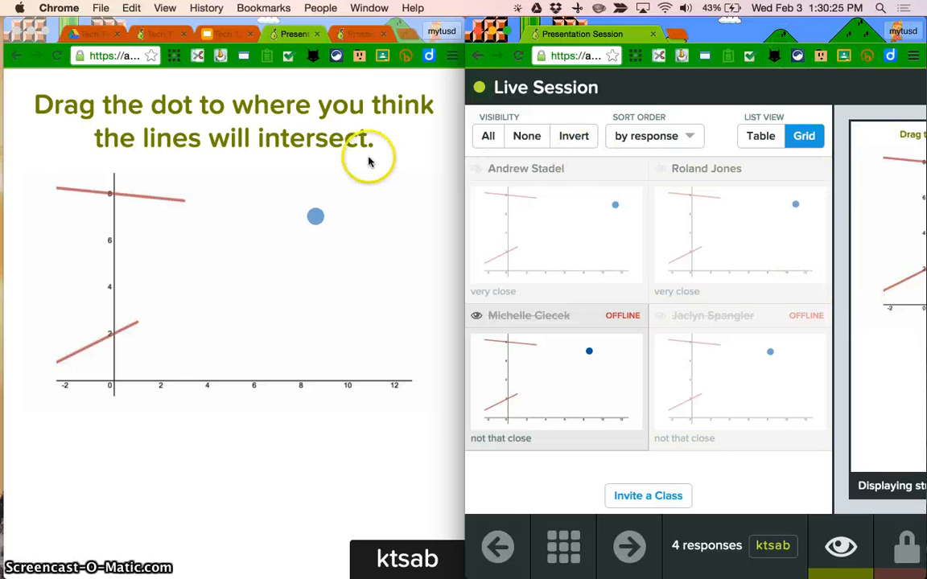
Merge the browser windows and return to the Tech Tip - Draggables presentation in Google Slides, placing the cursor after "specify draggables"
left_click(219, 57)
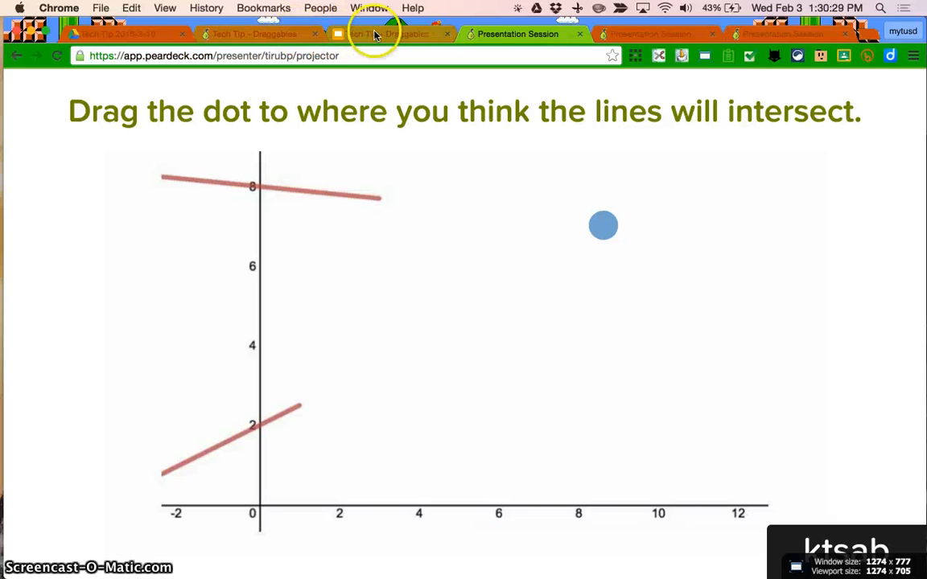
left_click(374, 35)
left_click(694, 465)
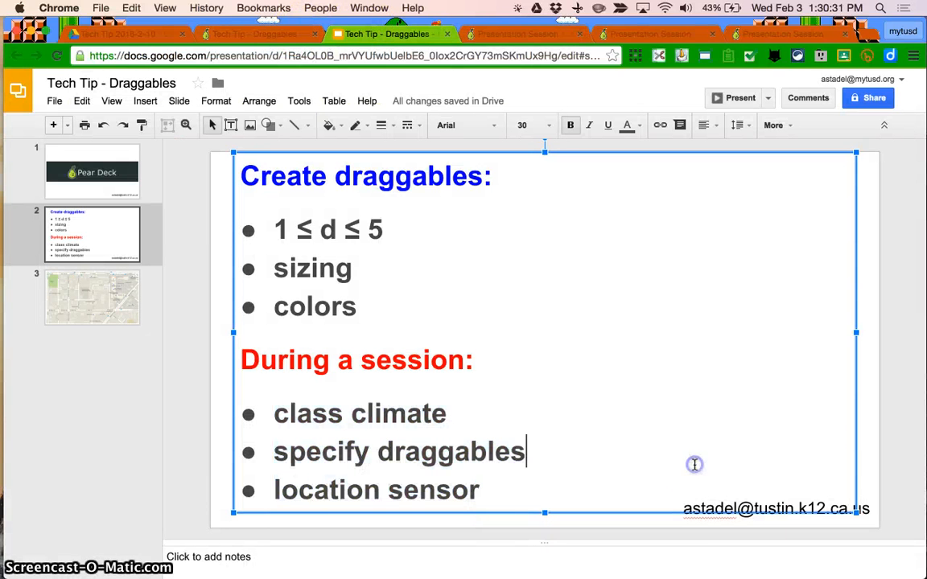